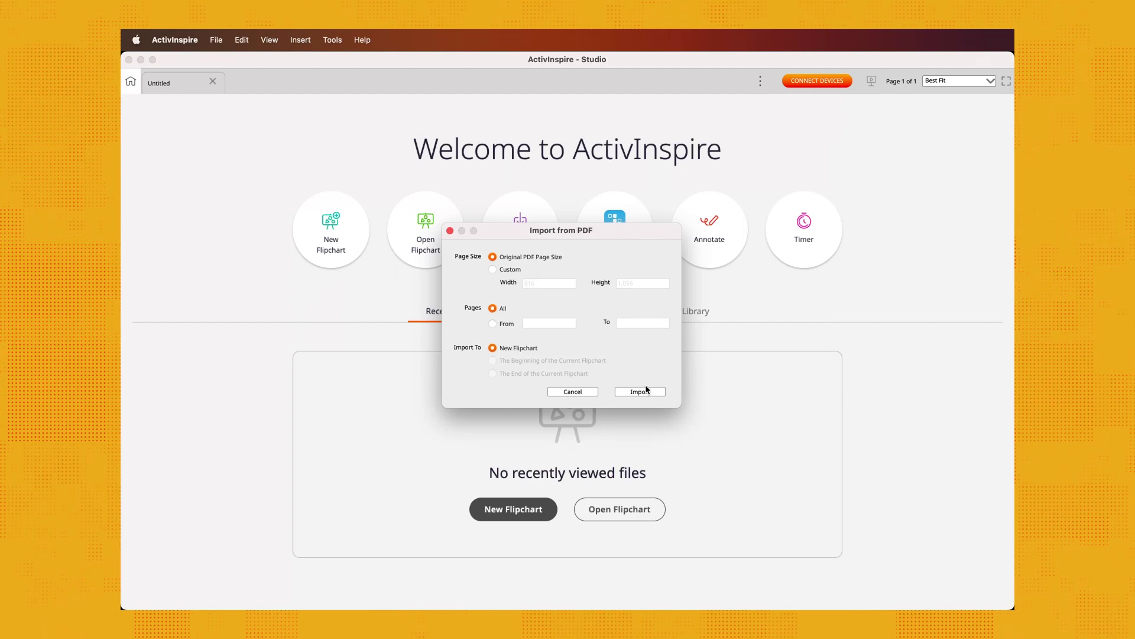
Import all pages of the PDF at their original page size into a new flipchart
{"action": "left_click", "coordinate": [644, 392]}
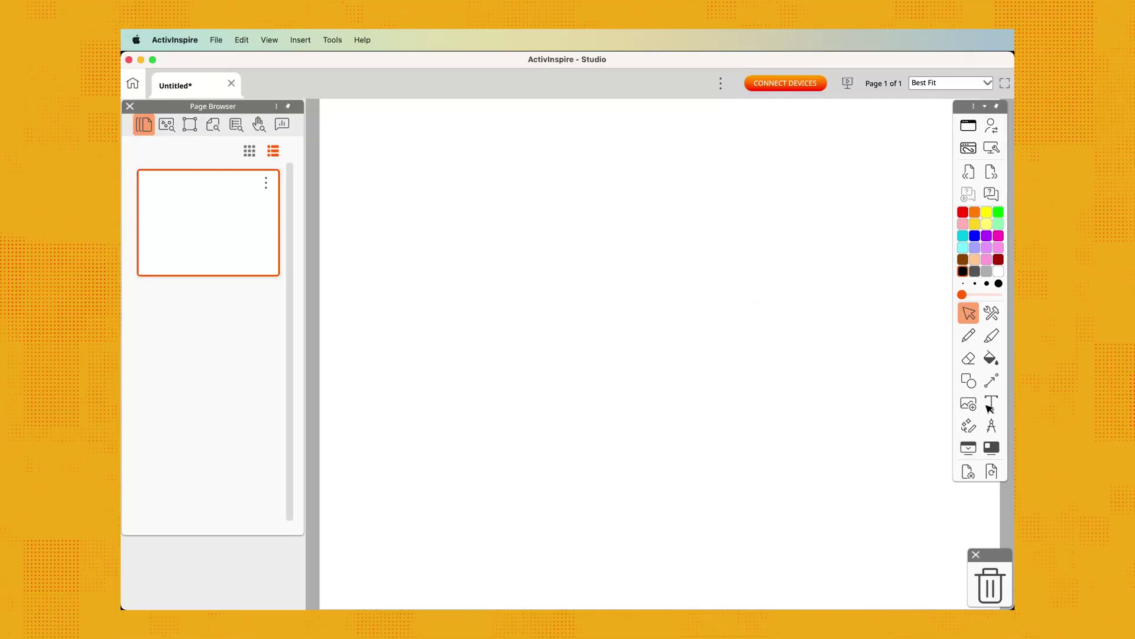
Add the text "Hello!" near the middle of the page and format it in pink at size 72
{"action": "left_click", "coordinate": [992, 405]}
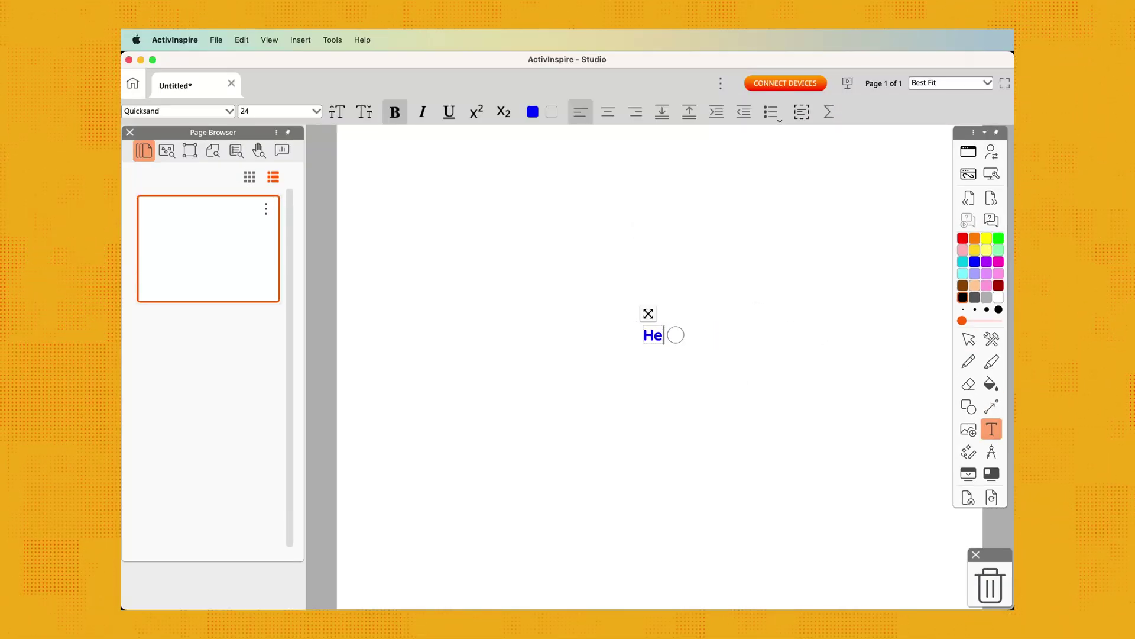
{"action": "left_click", "coordinate": [533, 112]}
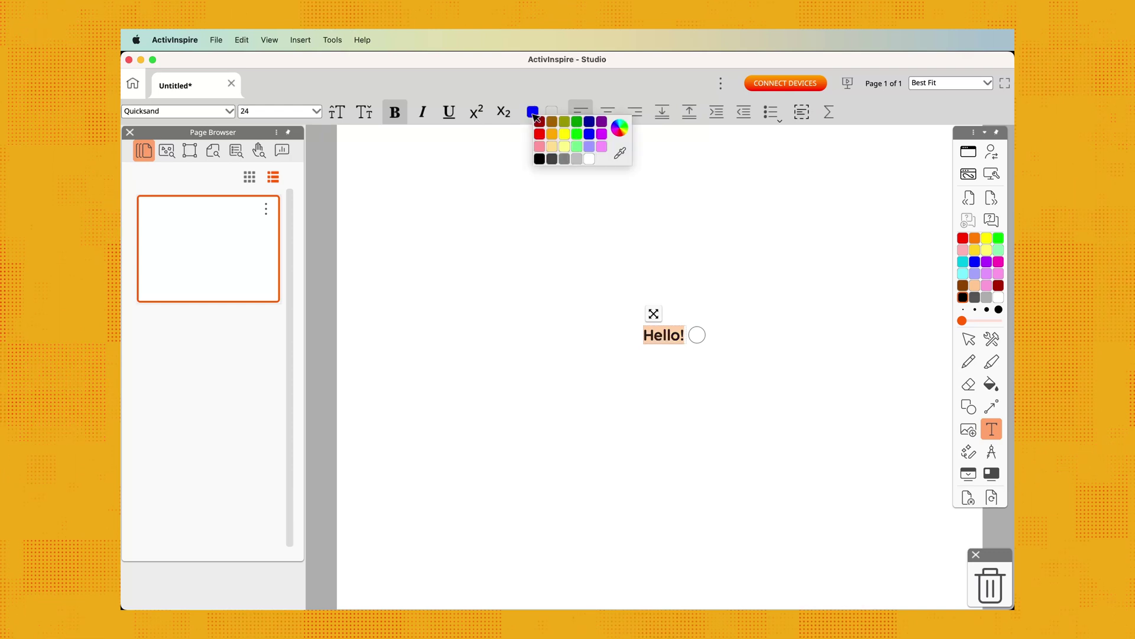
{"action": "left_click", "coordinate": [539, 146]}
{"action": "left_click", "coordinate": [316, 111]}
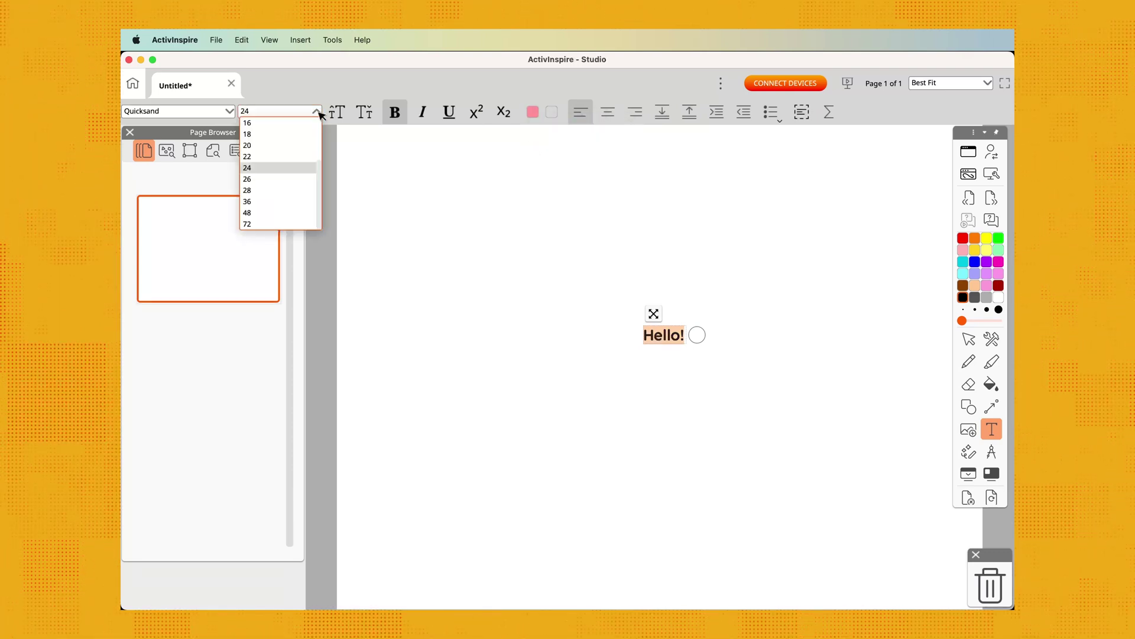
{"action": "left_click", "coordinate": [285, 224]}
Draw a shape on the blank page and fill the page background with purple
{"action": "left_click", "coordinate": [966, 380]}
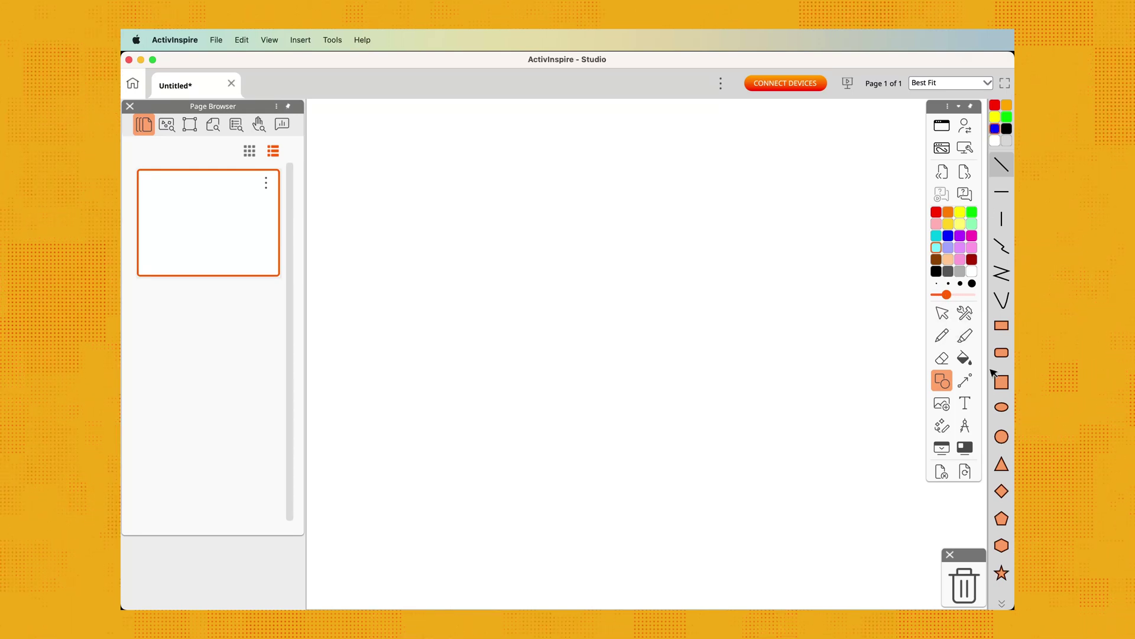
{"action": "left_click_drag", "start_coordinate": [573, 259], "coordinate": [700, 482]}
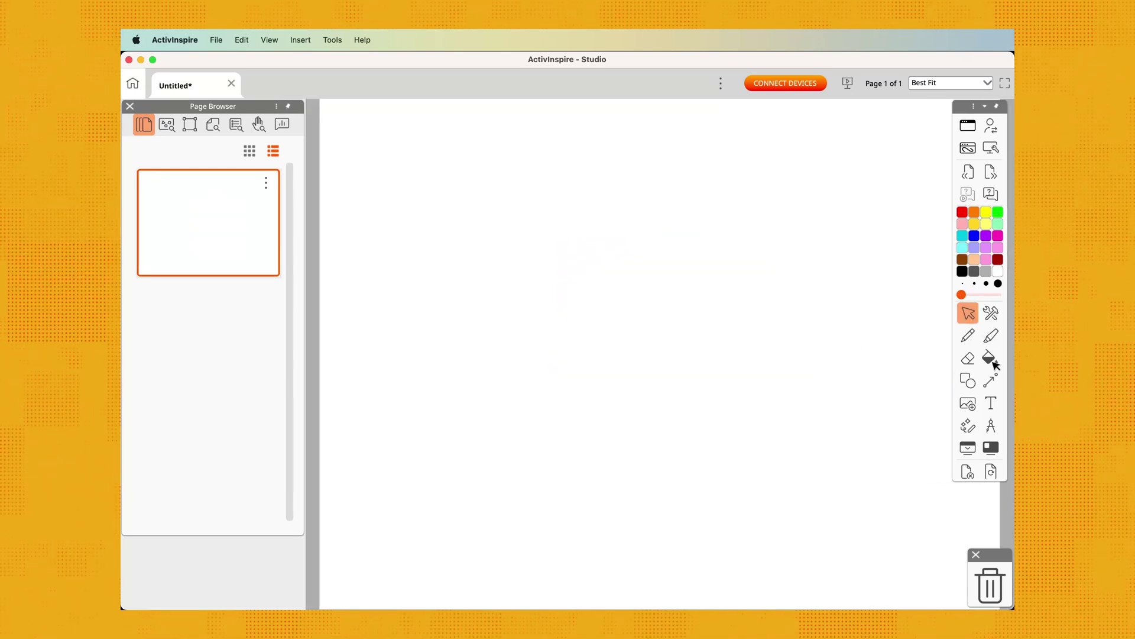
{"action": "left_click", "coordinate": [678, 305]}
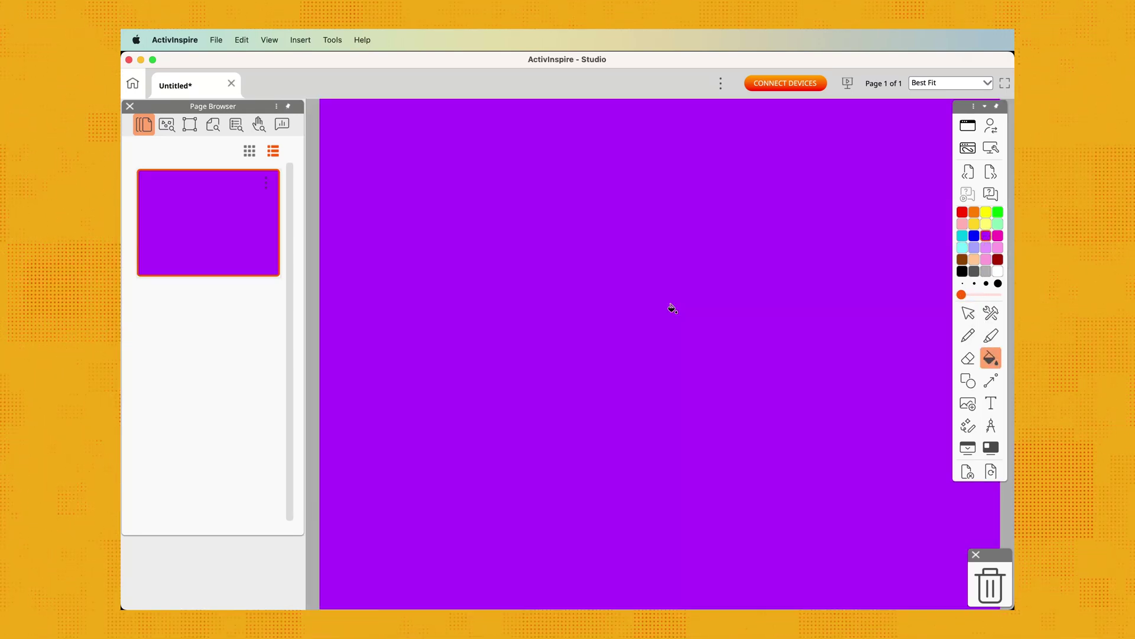
{"action": "left_click", "coordinate": [618, 337]}
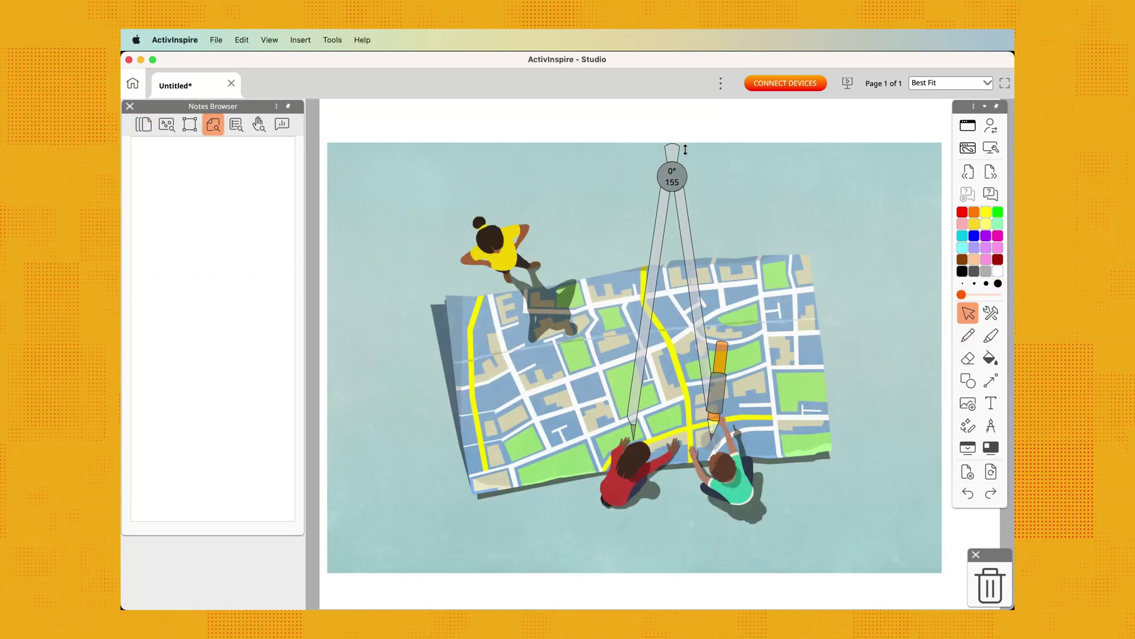
Shrink the compass over the map picture and adjust its pencil leg
{"action": "left_click_drag", "start_coordinate": [685, 150], "coordinate": [694, 251]}
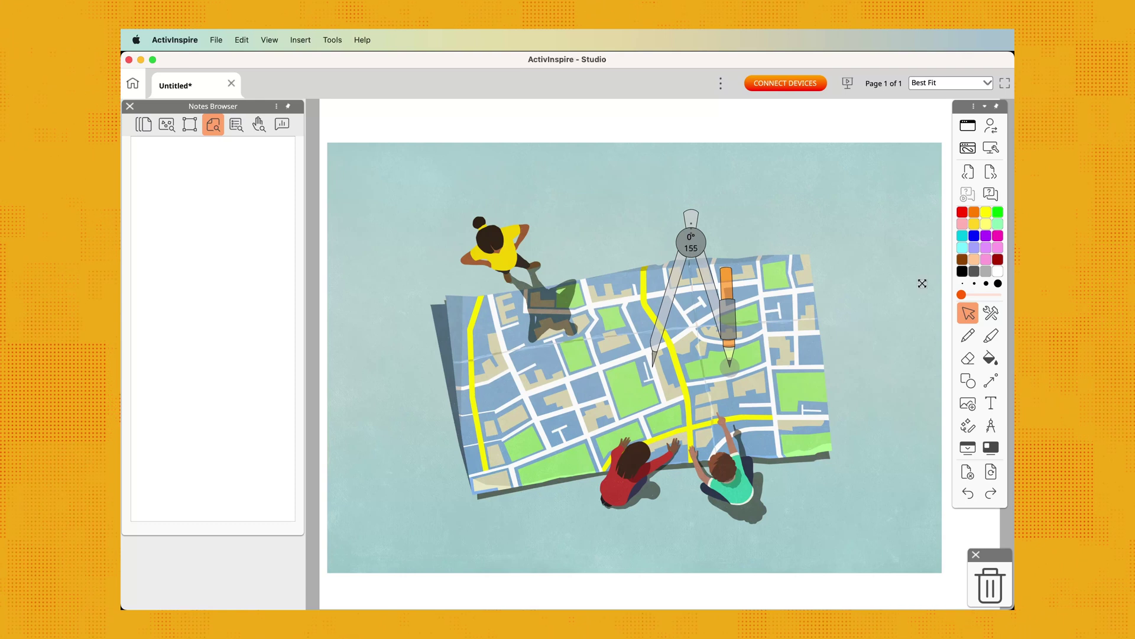
{"action": "mouse_move", "coordinate": [728, 335]}
{"action": "left_mouse_down"}
{"action": "mouse_move", "coordinate": [680, 284]}
{"action": "mouse_move", "coordinate": [728, 334]}
{"action": "mouse_move", "coordinate": [710, 325]}
{"action": "left_mouse_up"}
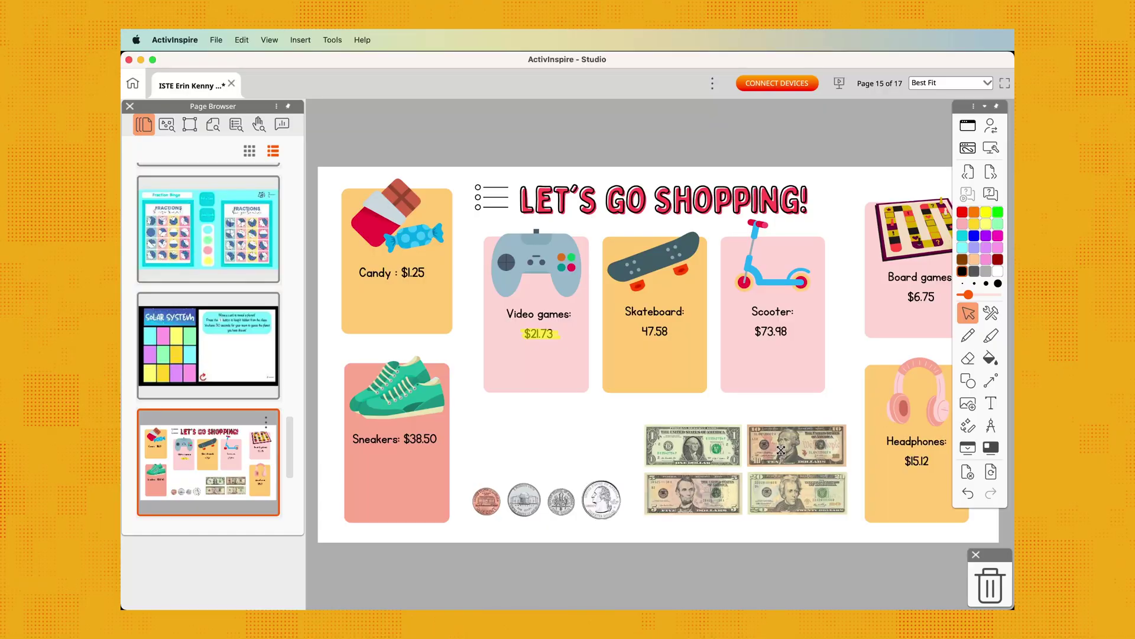
Enable Drag a Copy for the $10 bill and the $1 bill on the shopping page
{"action": "left_click", "coordinate": [786, 443]}
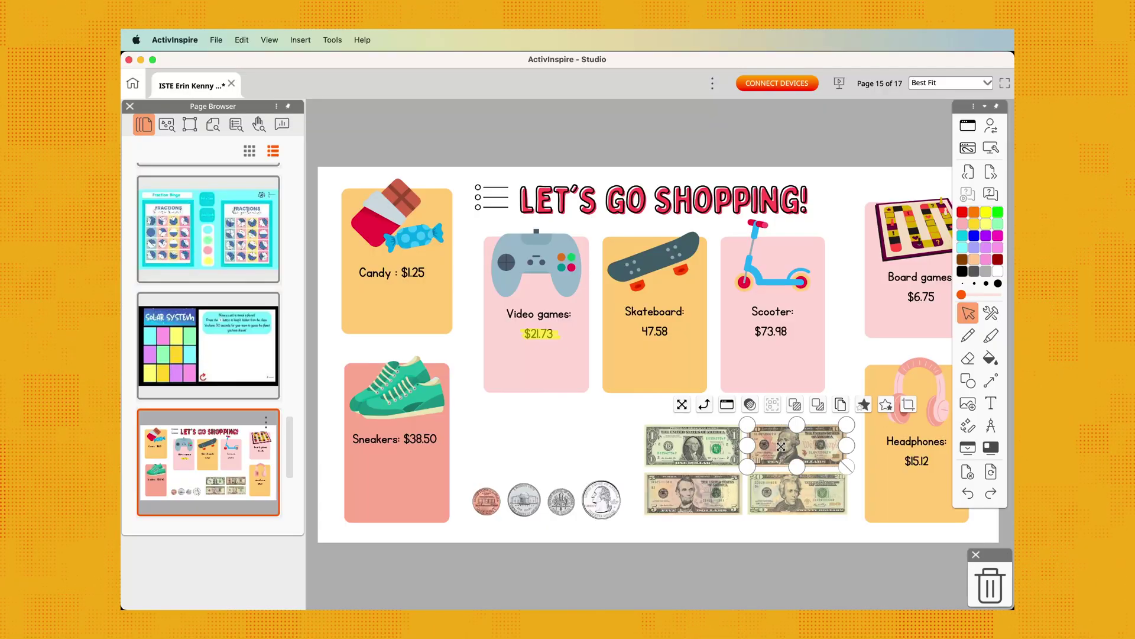
{"action": "right_click", "coordinate": [786, 442]}
{"action": "key", "text": "Escape"}
{"action": "left_click", "coordinate": [706, 443]}
{"action": "right_click", "coordinate": [706, 443]}
{"action": "key", "text": "Escape"}
{"action": "right_click", "coordinate": [707, 444]}
{"action": "key", "text": "Escape"}
Enable Drag a Copy for the $20 bill and the $5 bill on the shopping page
{"action": "left_click", "coordinate": [783, 485]}
{"action": "right_click", "coordinate": [783, 484]}
{"action": "key", "text": "Escape"}
{"action": "left_click", "coordinate": [696, 484]}
{"action": "right_click", "coordinate": [696, 485]}
{"action": "key", "text": "Escape"}
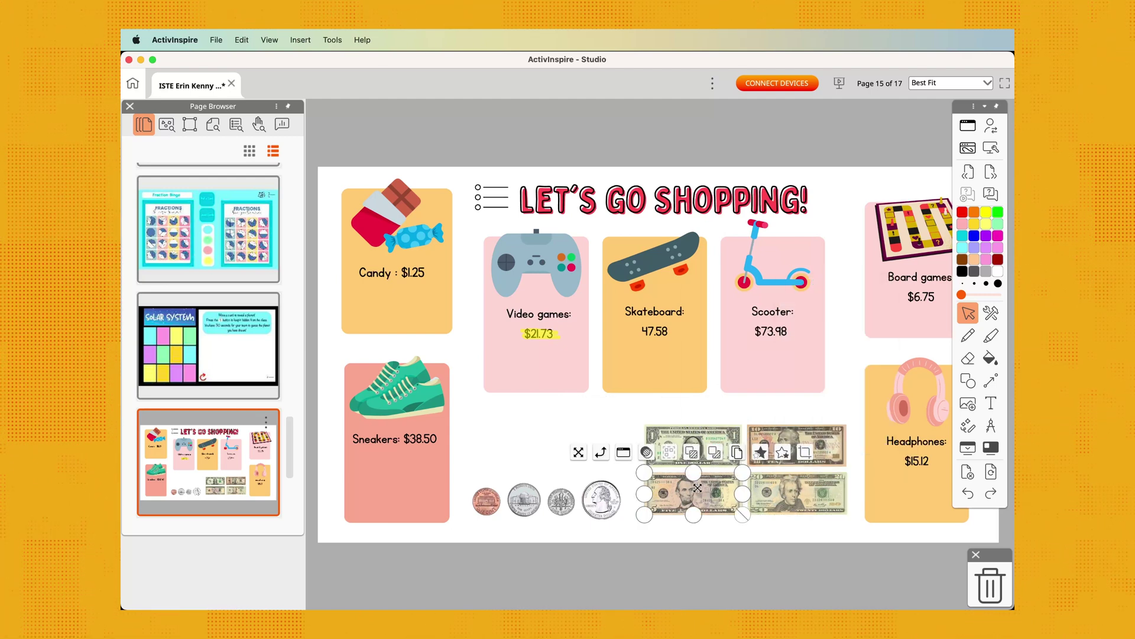
{"action": "right_click", "coordinate": [696, 484]}
{"action": "key", "text": "Escape"}
Enable Drag a Copy for the quarter and the dime on the shopping page
{"action": "left_click", "coordinate": [599, 497]}
{"action": "right_click", "coordinate": [598, 497]}
{"action": "key", "text": "Escape"}
{"action": "left_click", "coordinate": [560, 502]}
{"action": "right_click", "coordinate": [560, 502]}
{"action": "key", "text": "Escape"}
{"action": "right_click", "coordinate": [562, 501]}
{"action": "key", "text": "Escape"}
Enable Drag a Copy for the nickel and the penny on the shopping page
{"action": "left_click", "coordinate": [523, 500]}
{"action": "right_click", "coordinate": [523, 500]}
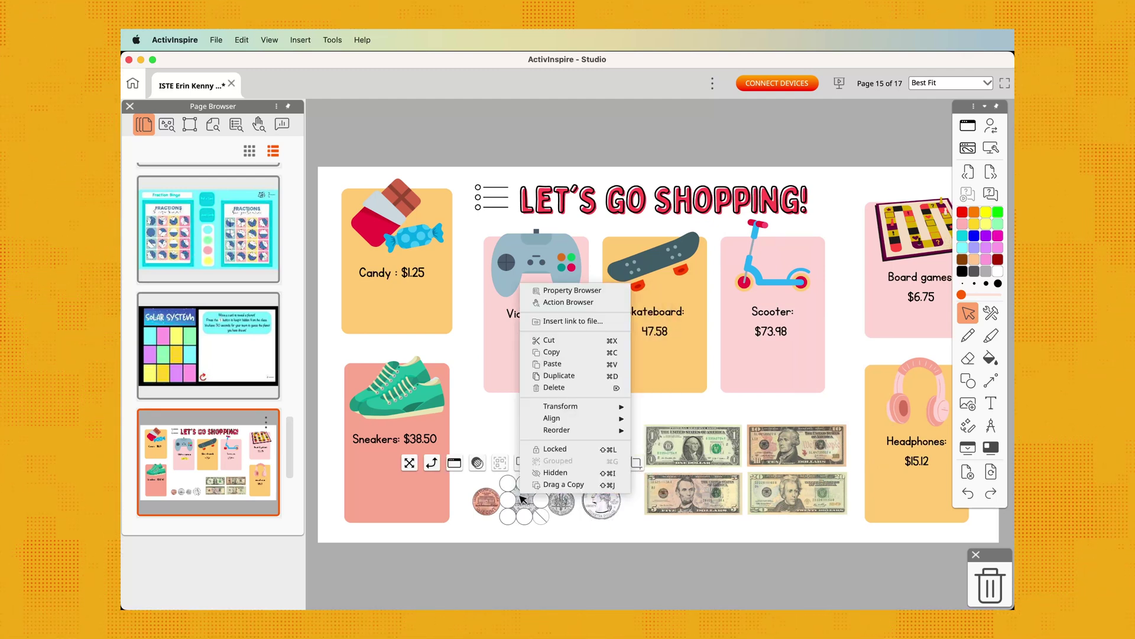
{"action": "left_click", "coordinate": [531, 484]}
{"action": "left_click_drag", "start_coordinate": [524, 502], "coordinate": [488, 502]}
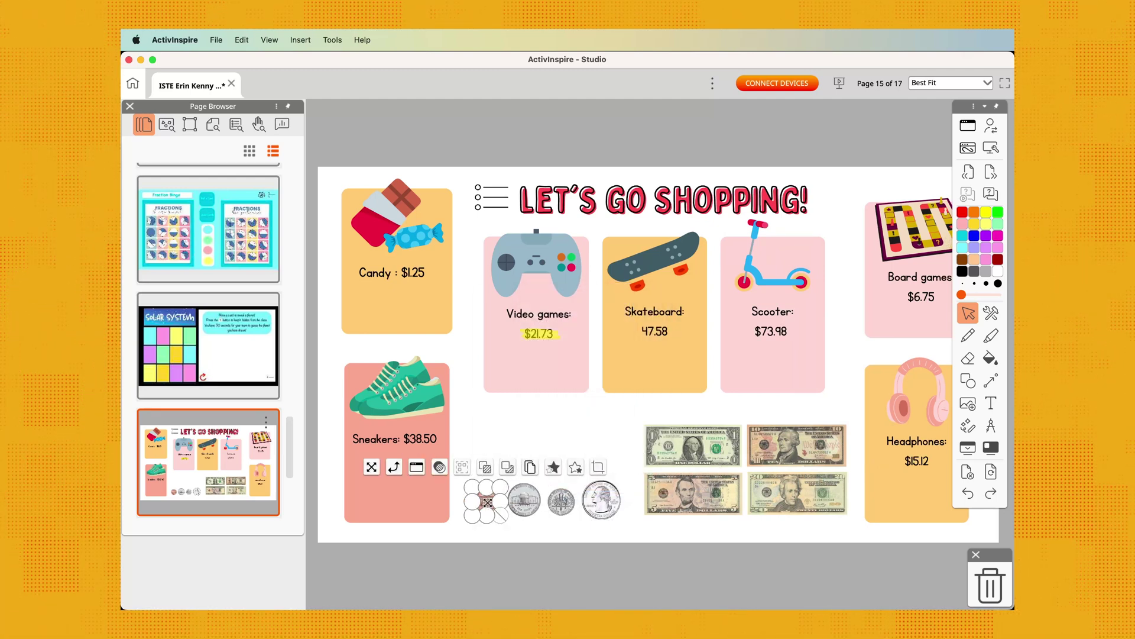
{"action": "right_click", "coordinate": [487, 502]}
{"action": "left_click", "coordinate": [501, 498]}
Place copies of the $20 bill and the $1 bill below the video games card
{"action": "left_click_drag", "start_coordinate": [794, 493], "coordinate": [512, 431]}
{"action": "left_click_drag", "start_coordinate": [693, 449], "coordinate": [540, 431]}
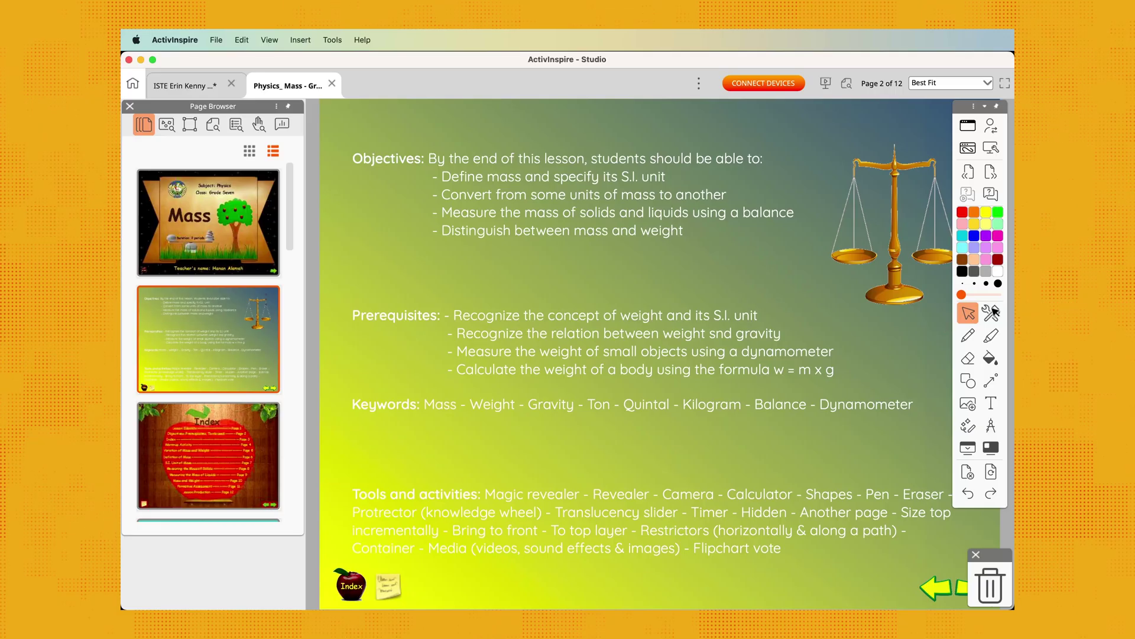
Cover page 2 of the physics flipchart with the Revealer and uncover the lesson objectives from the page's top edge
{"action": "left_click", "coordinate": [991, 314]}
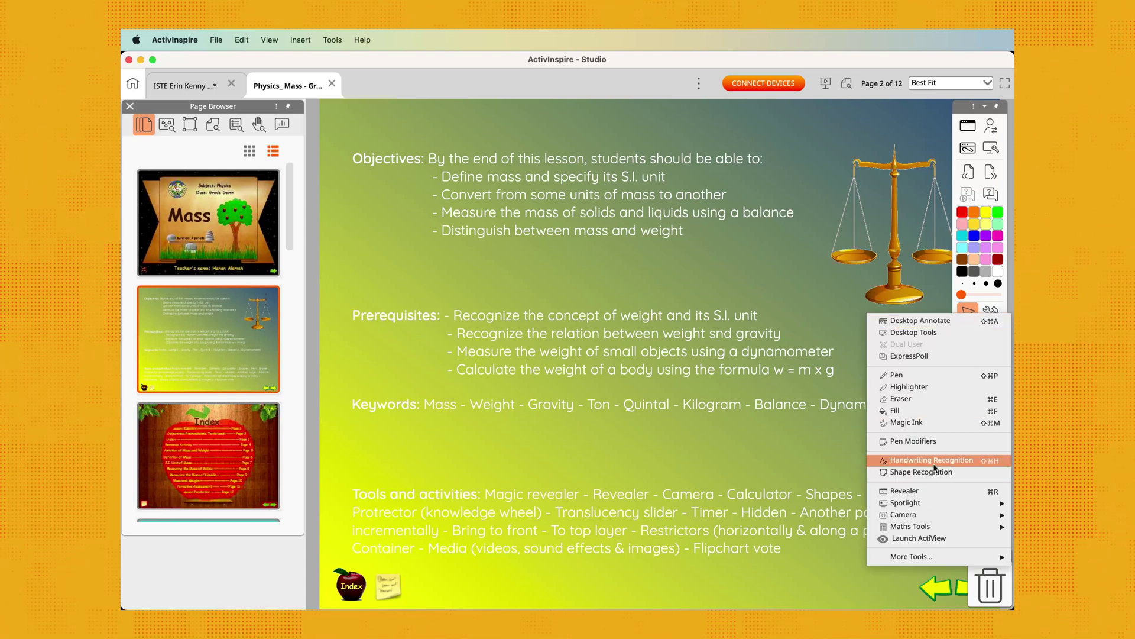
{"action": "left_click", "coordinate": [905, 490]}
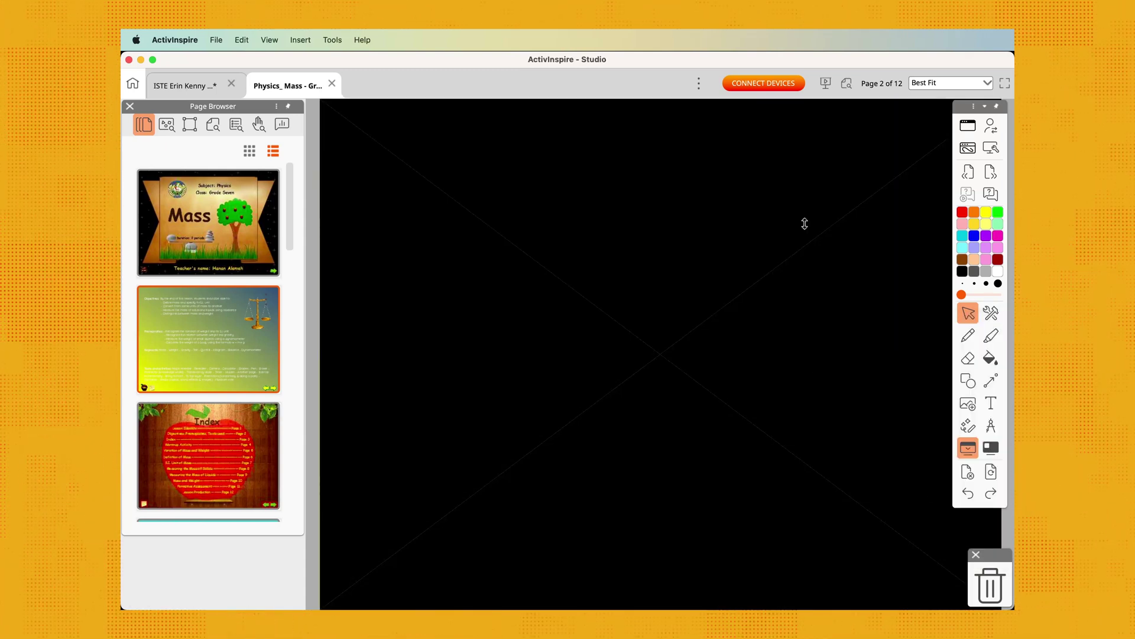
{"action": "left_click_drag", "start_coordinate": [762, 127], "coordinate": [764, 247]}
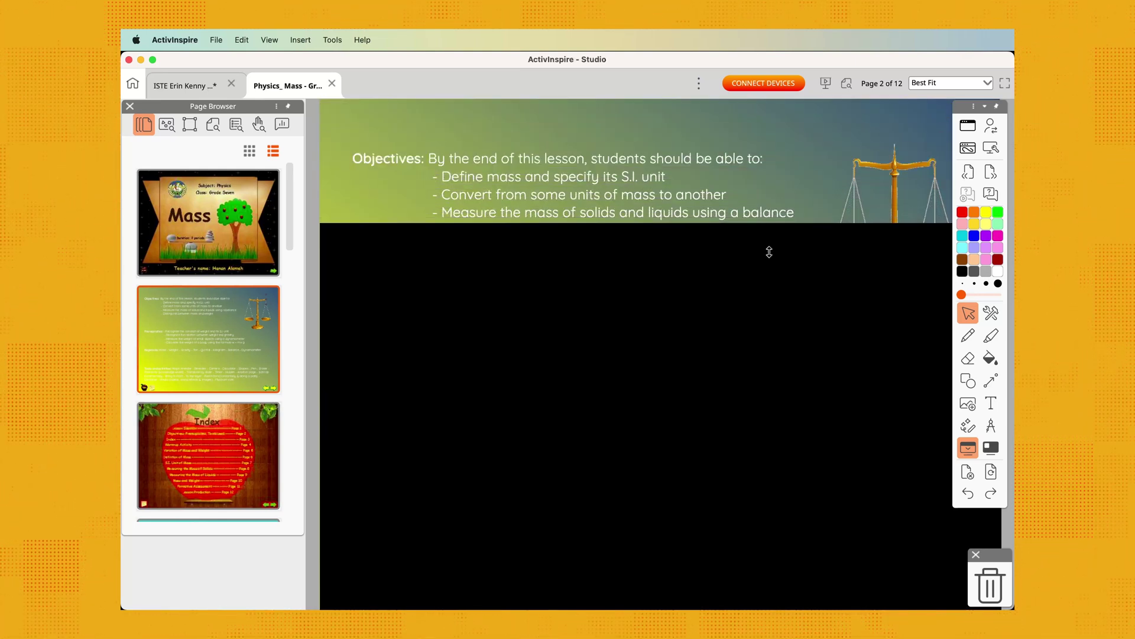
Cover the page again with the Revealer and try revealing it from its other edges
{"action": "left_click_drag", "start_coordinate": [766, 253], "coordinate": [754, 126]}
{"action": "mouse_move", "coordinate": [402, 342]}
{"action": "left_mouse_down"}
{"action": "mouse_move", "coordinate": [509, 340]}
{"action": "mouse_move", "coordinate": [394, 347]}
{"action": "left_mouse_up"}
{"action": "mouse_move", "coordinate": [655, 548]}
{"action": "left_mouse_down"}
{"action": "mouse_move", "coordinate": [653, 445]}
{"action": "mouse_move", "coordinate": [659, 551]}
{"action": "left_mouse_up"}
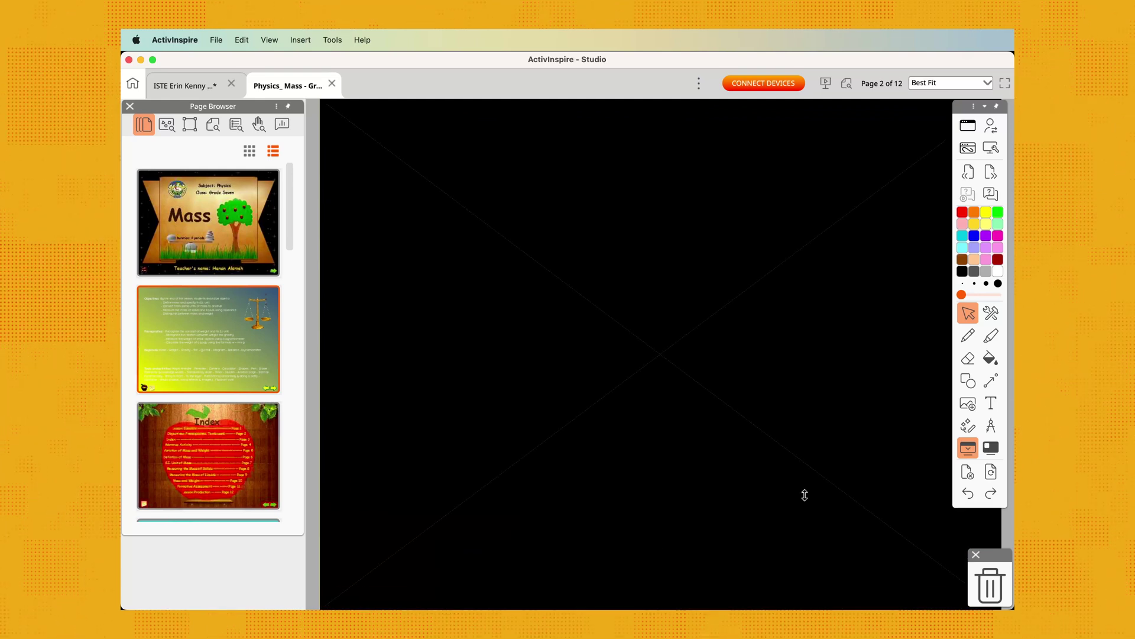
{"action": "left_click_drag", "start_coordinate": [880, 467], "coordinate": [763, 469]}
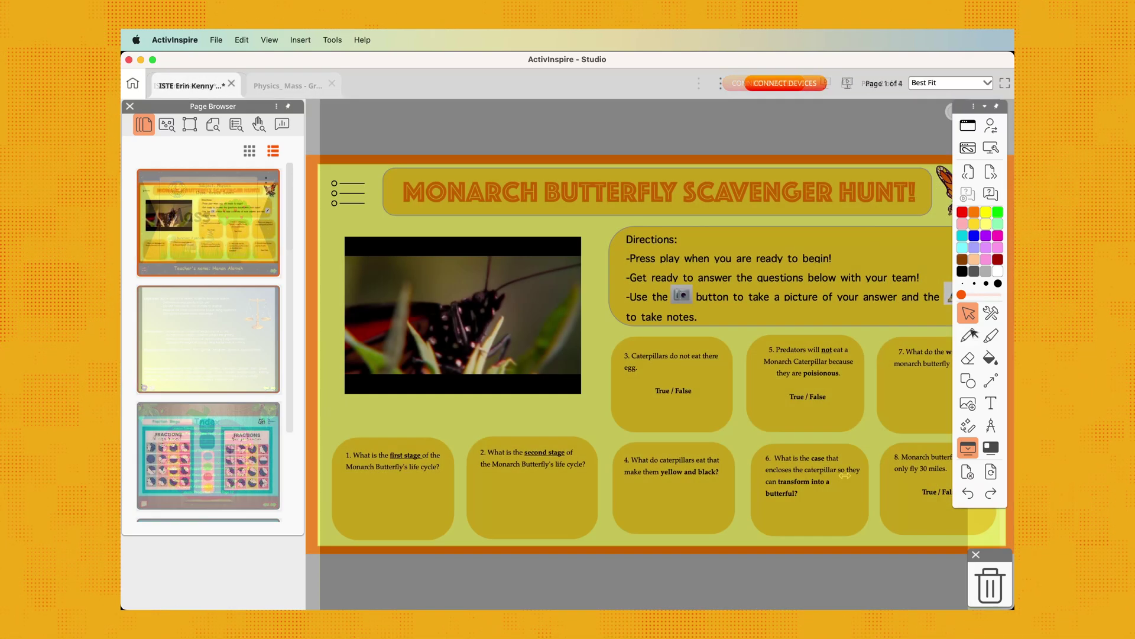
Apply a circular Spotlight to the Monarch Butterfly Scavenger Hunt page and adjust it across the page content
{"action": "left_click", "coordinate": [989, 314]}
{"action": "mouse_move", "coordinate": [931, 506]}
{"action": "left_click", "coordinate": [843, 507]}
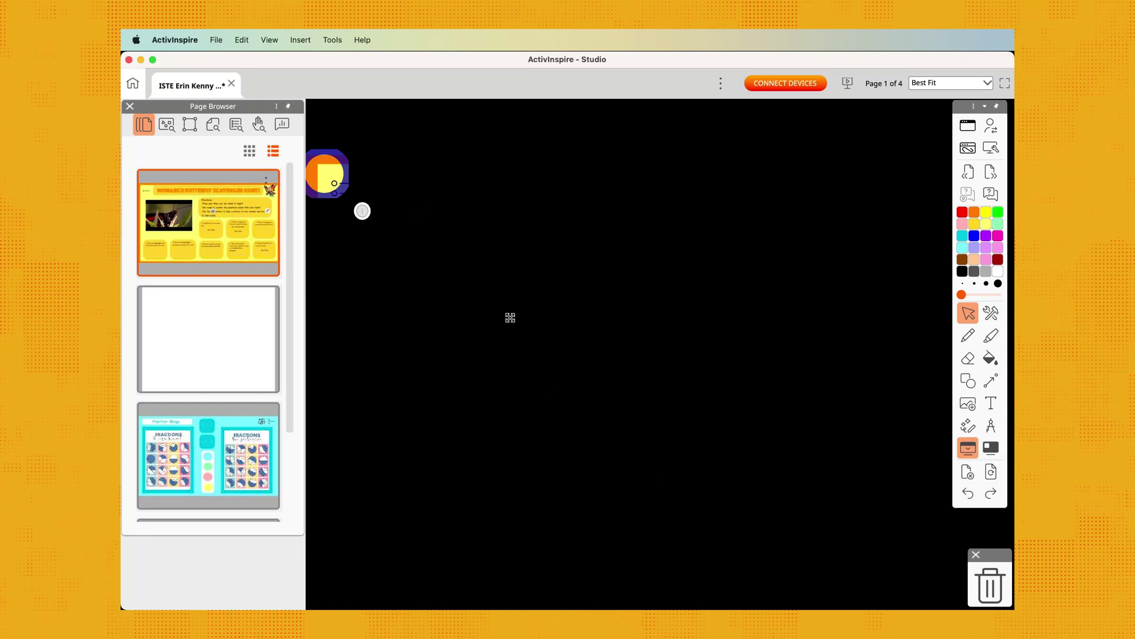
{"action": "left_click_drag", "start_coordinate": [334, 196], "coordinate": [570, 544]}
{"action": "left_click_drag", "start_coordinate": [528, 366], "coordinate": [535, 408]}
{"action": "left_click_drag", "start_coordinate": [559, 532], "coordinate": [834, 546]}
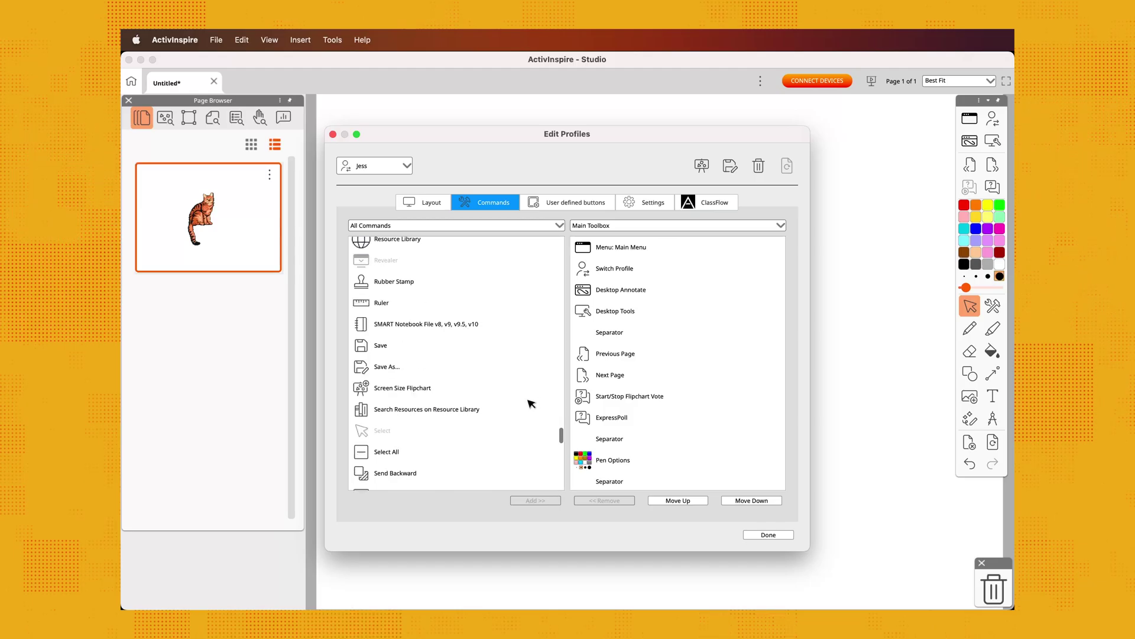
Move two commands near the end of the profile's Main Toolbox list up five places each and finish editing the profile
{"action": "scroll", "coordinate": [509, 395], "scroll_direction": "down", "scroll_amount": 5}
{"action": "scroll", "coordinate": [496, 389], "scroll_direction": "up", "scroll_amount": 3}
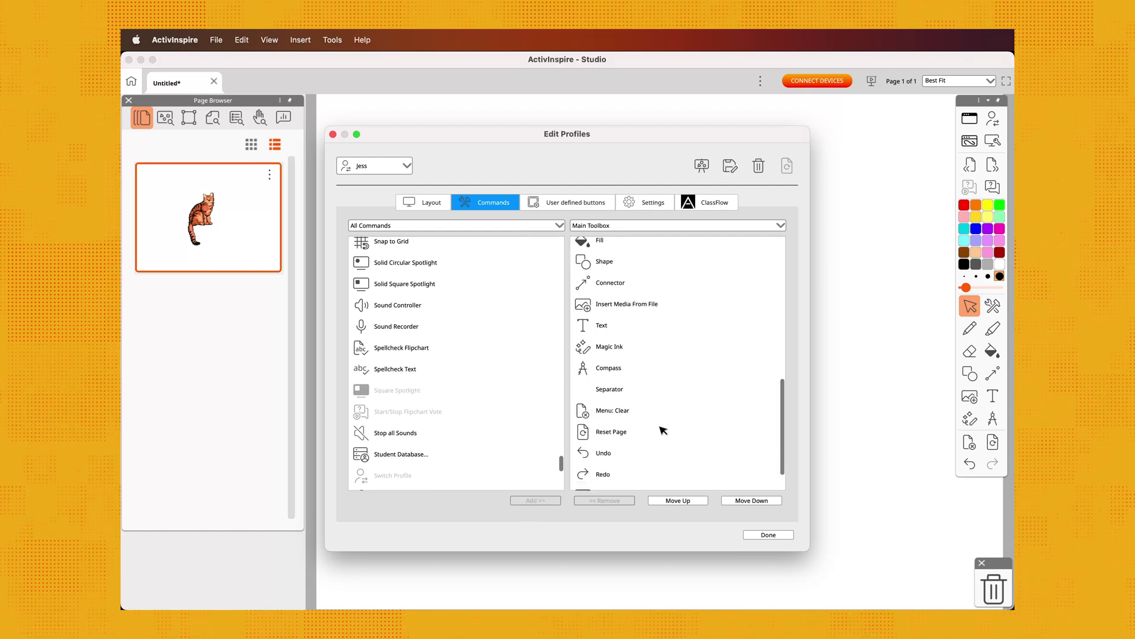
{"action": "left_click", "coordinate": [612, 459]}
{"action": "left_click", "coordinate": [678, 500]}
{"action": "double_click", "coordinate": [678, 500]}
{"action": "double_click", "coordinate": [678, 501]}
{"action": "left_click", "coordinate": [609, 479]}
{"action": "double_click", "coordinate": [678, 500]}
{"action": "double_click", "coordinate": [678, 500]}
{"action": "left_click", "coordinate": [680, 502]}
{"action": "left_click", "coordinate": [751, 535]}
Reposition the Main Toolbox further in over the flipchart page
{"action": "left_click_drag", "start_coordinate": [970, 100], "coordinate": [900, 107]}
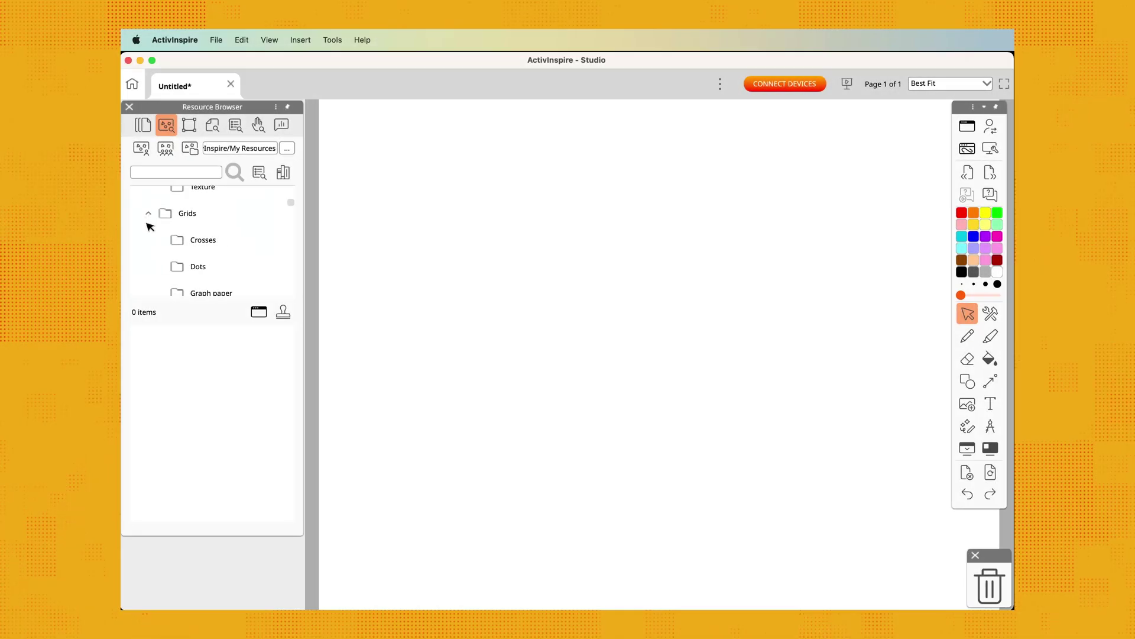
Place grids from the Grids resources onto the page, including the one below the manuscript grid in the Other folder
{"action": "left_click", "coordinate": [179, 230]}
{"action": "left_click_drag", "start_coordinate": [215, 471], "coordinate": [448, 436]}
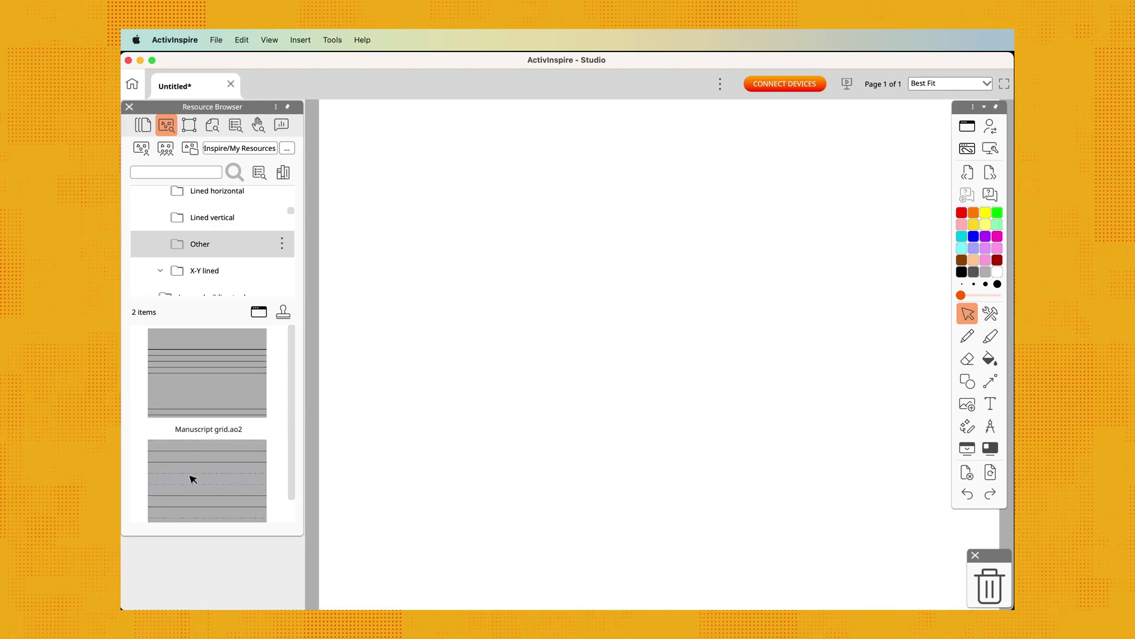
{"action": "left_click_drag", "start_coordinate": [190, 474], "coordinate": [499, 482]}
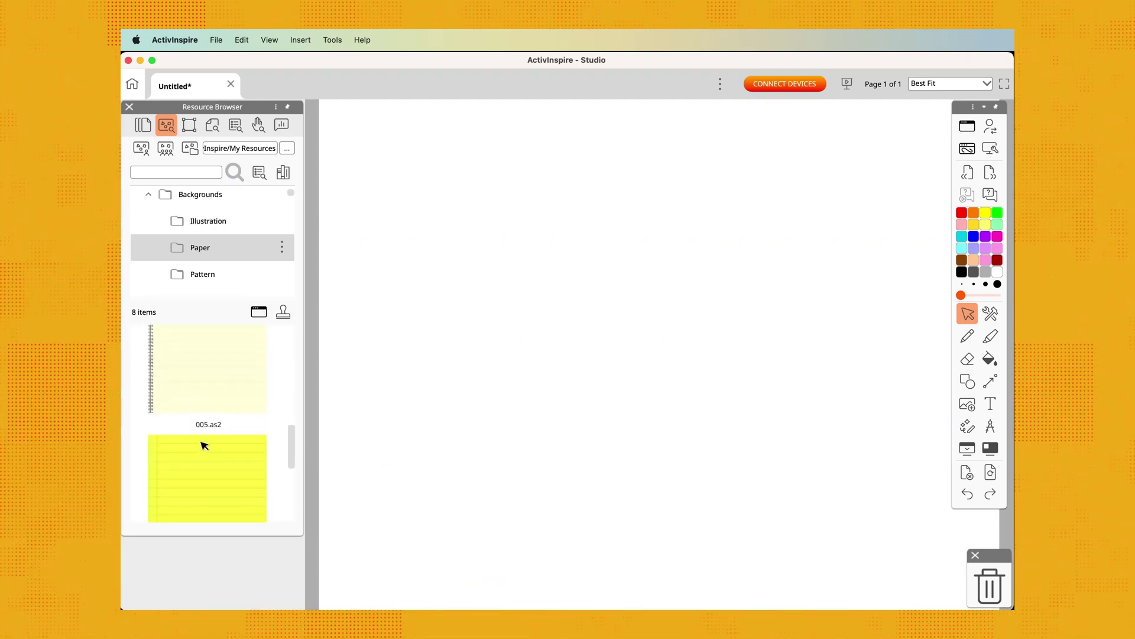
Apply the yellow lined paper 006.as2 from the Paper backgrounds to the page
{"action": "left_click_drag", "start_coordinate": [204, 445], "coordinate": [418, 457]}
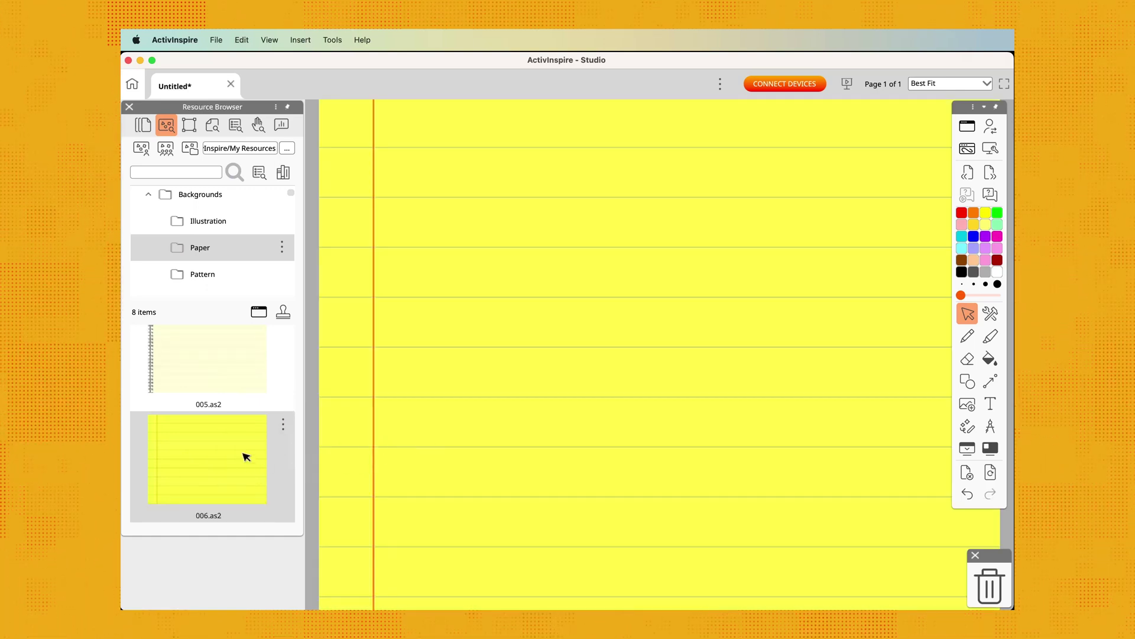
{"action": "scroll", "coordinate": [247, 457], "scroll_direction": "down", "scroll_amount": 5}
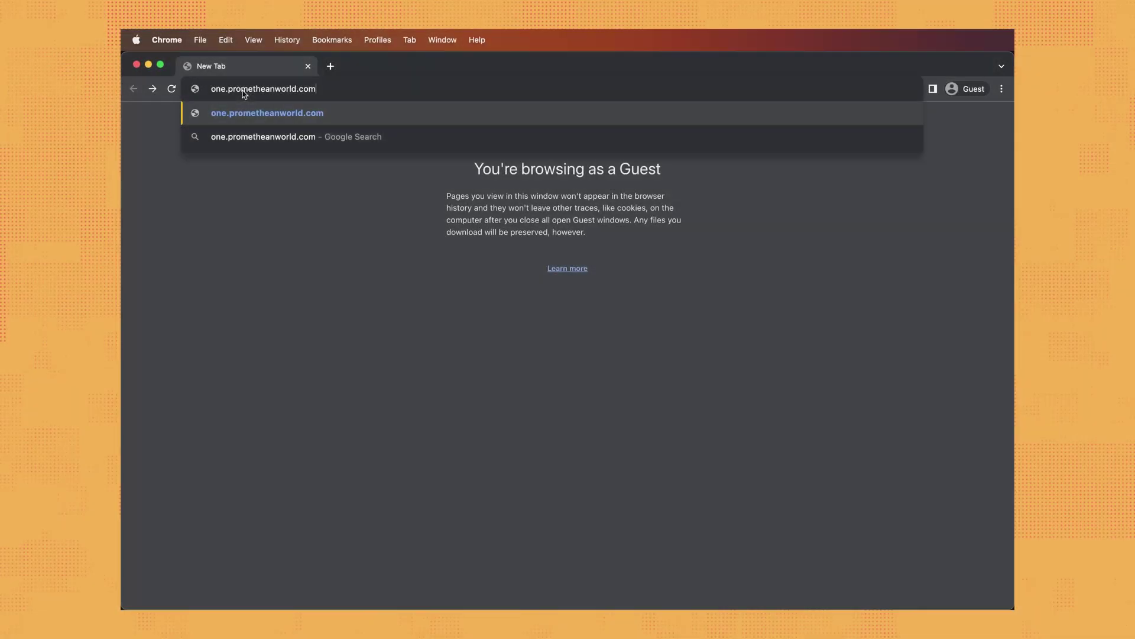
Switch to Chrome, open the Resource Library at one.prometheanworld.com and browse more of its resources
{"action": "key", "text": "Return"}
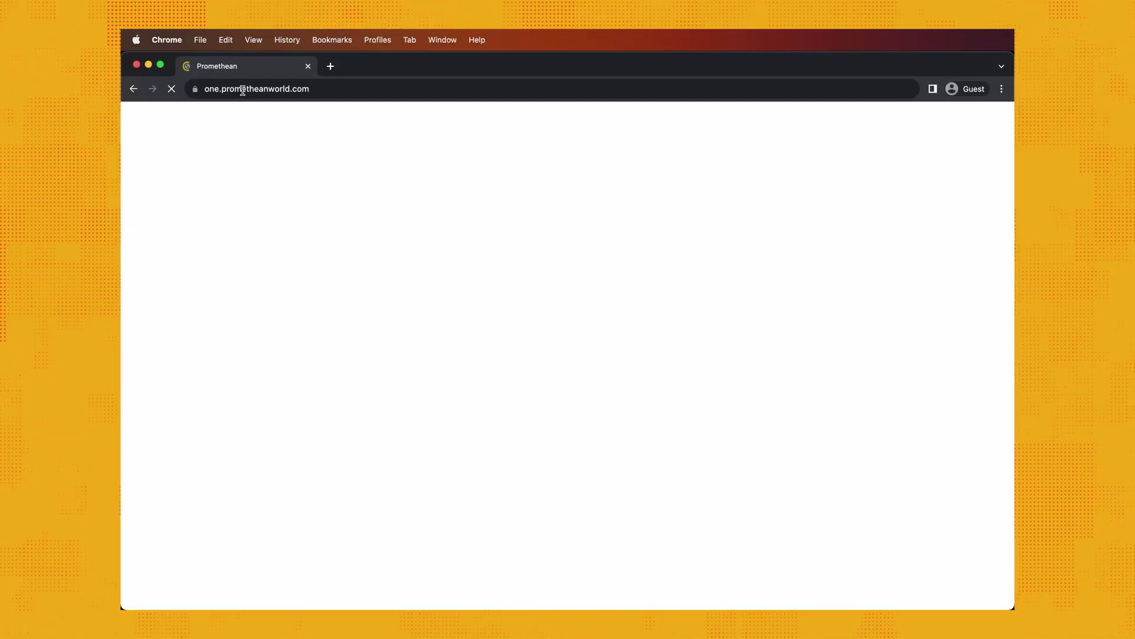
{"action": "left_click", "coordinate": [868, 513]}
{"action": "left_click", "coordinate": [166, 498]}
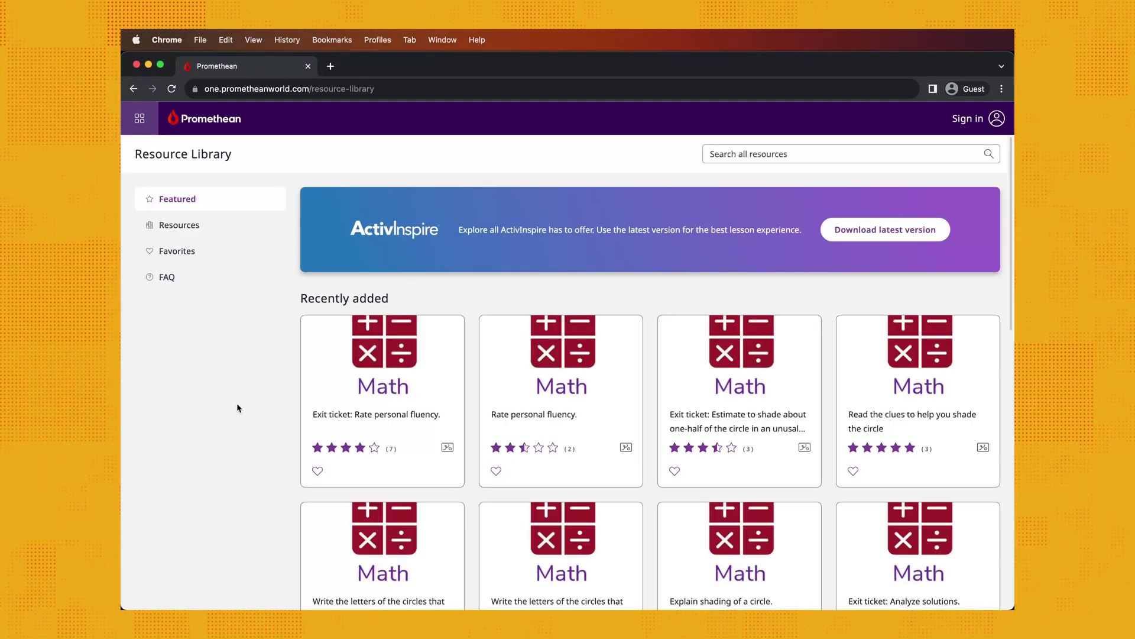
{"action": "scroll", "coordinate": [282, 367], "scroll_direction": "down", "scroll_amount": 10}
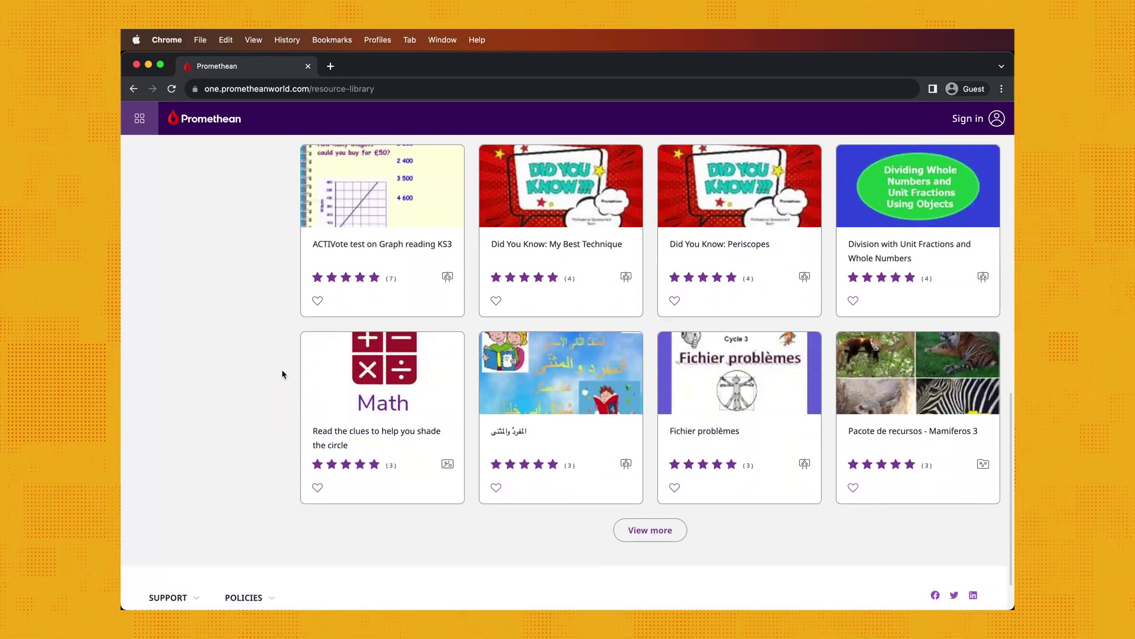
{"action": "scroll", "coordinate": [282, 374], "scroll_direction": "down", "scroll_amount": 1}
{"action": "left_click", "coordinate": [634, 477]}
{"action": "scroll", "coordinate": [258, 380], "scroll_direction": "down", "scroll_amount": 15}
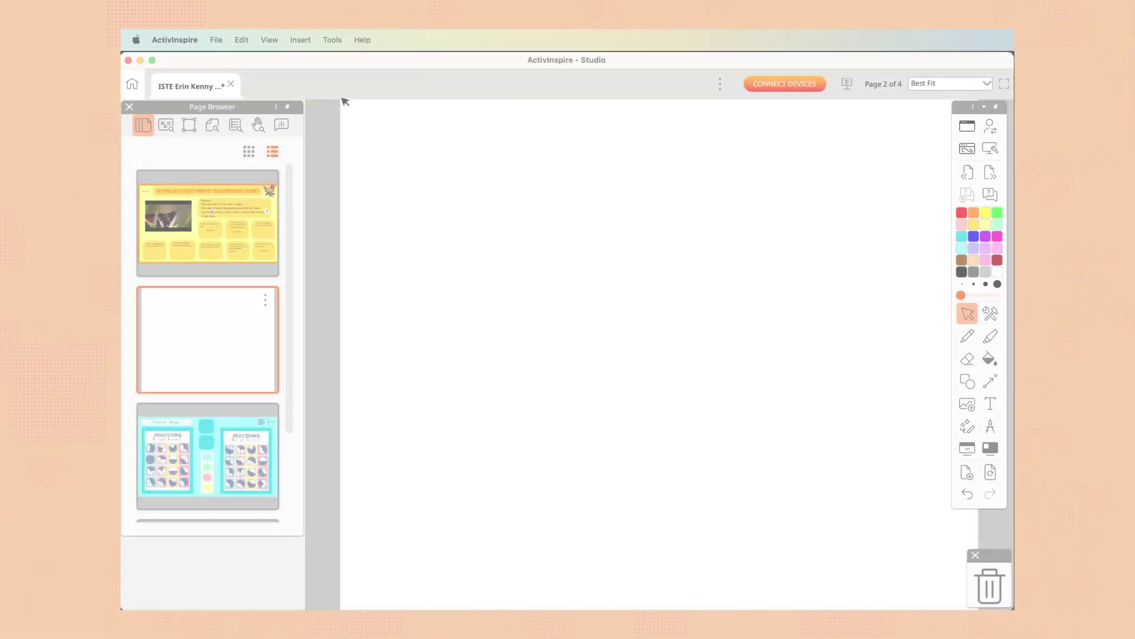
{"action": "left_click", "coordinate": [302, 41]}
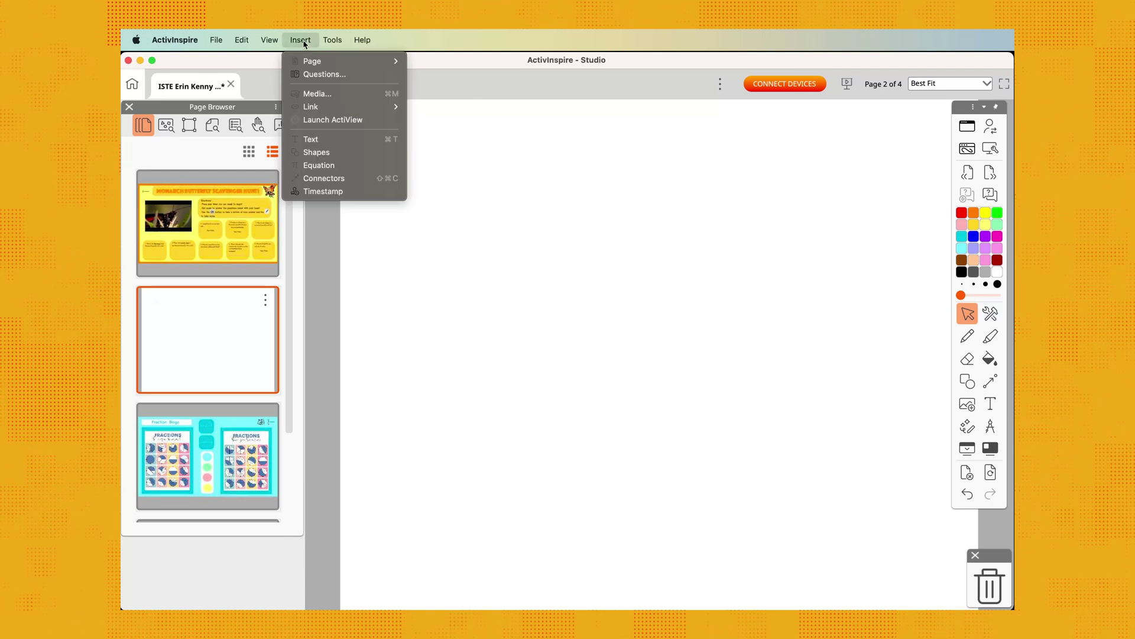
{"action": "mouse_move", "coordinate": [314, 110]}
{"action": "left_click", "coordinate": [427, 131]}
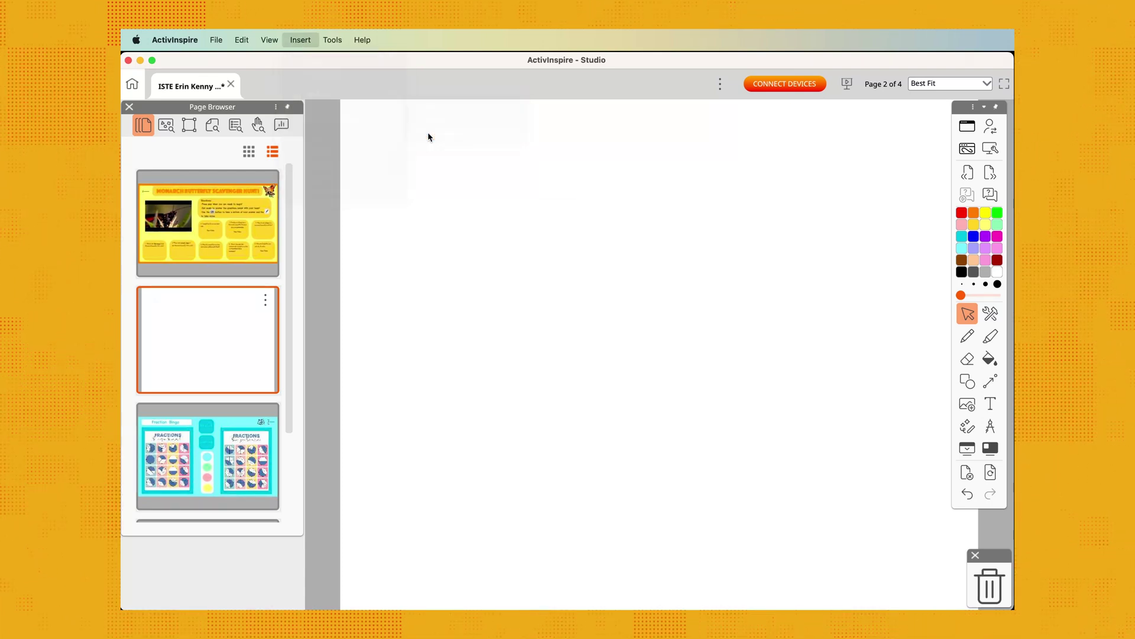
{"action": "type", "text": "<iframe width=\"560\" height=\"315\" src=\"https://www.youtube.com/embed/p33BYf1NDAE\" title=\"YouTube video player\" frameborder=\"0\" allow=\"accelerometer; autoplay; clipboard-write; encrypted-media; gyroscope; picture-in-picture; web-share\" allowfullscreen></iframe>"}
{"action": "left_click", "coordinate": [739, 469]}
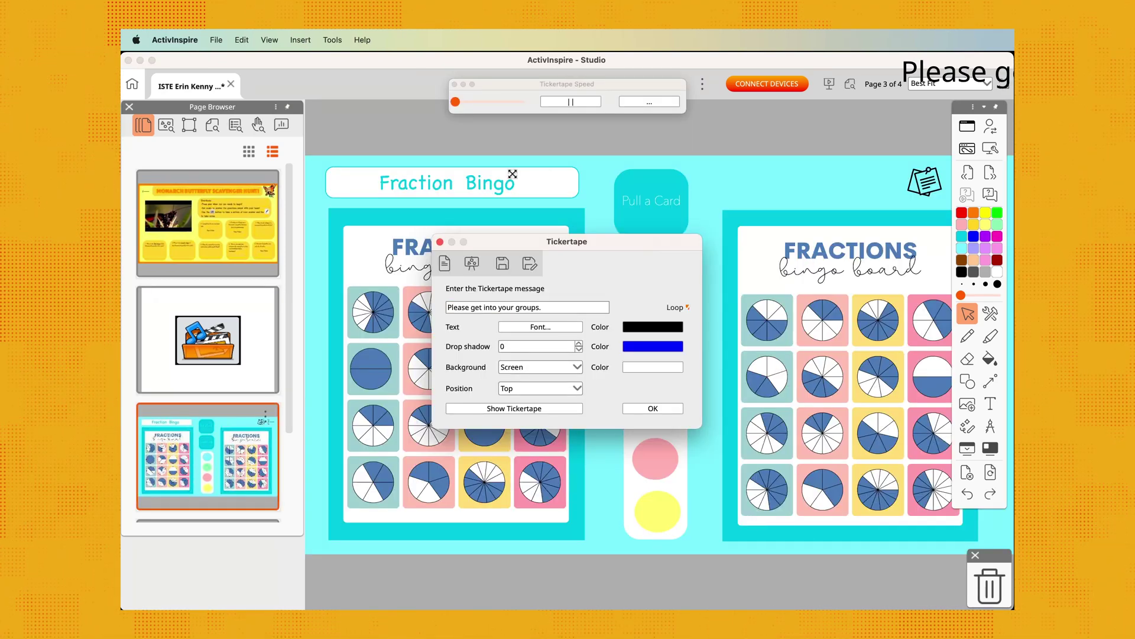
Increase the scrolling speed of the "Please get into your groups." tickertape and accept the tickertape settings
{"action": "left_click", "coordinate": [459, 103]}
{"action": "left_click", "coordinate": [653, 408]}
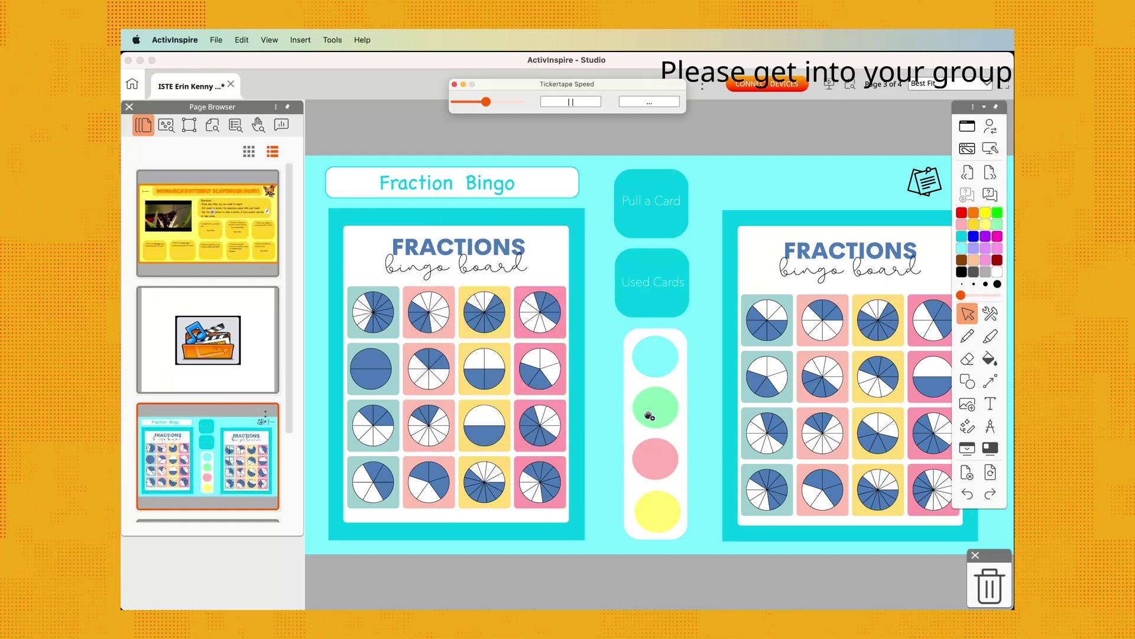